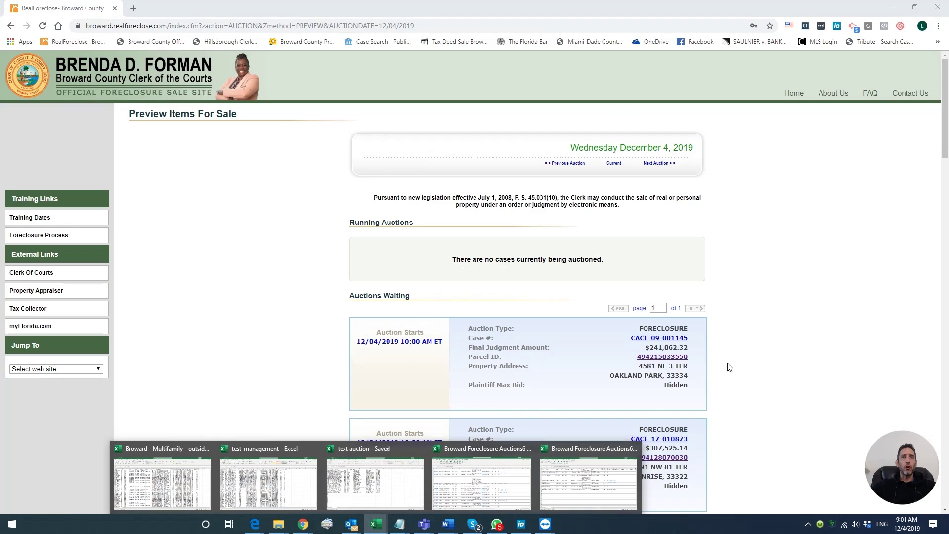
# Step: Review the foreclosure cases waiting for auction on Wednesday December 4, 2019, down to the closed or canceled section
pyautogui.scroll(-8, 596, 339)
pyautogui.scroll(-10, 594, 344)
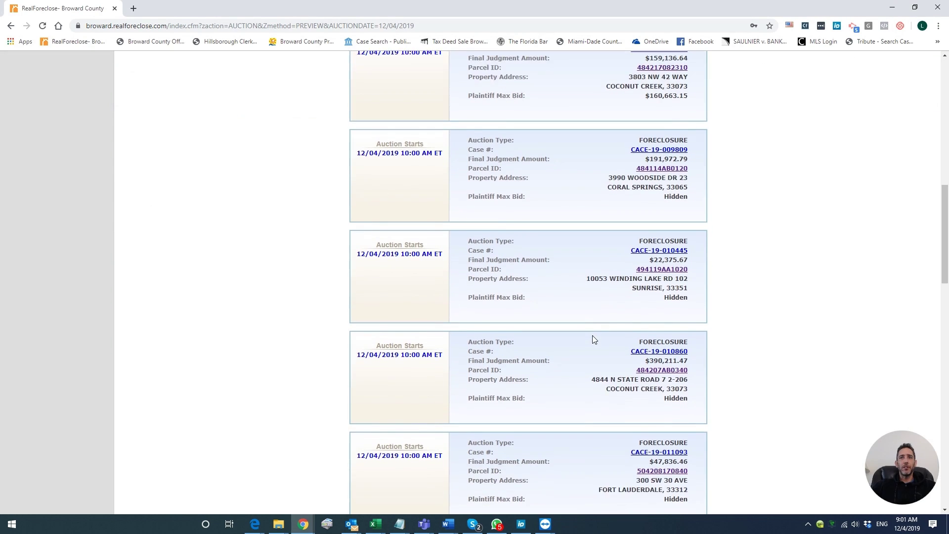
pyautogui.scroll(-1, 638, 349)
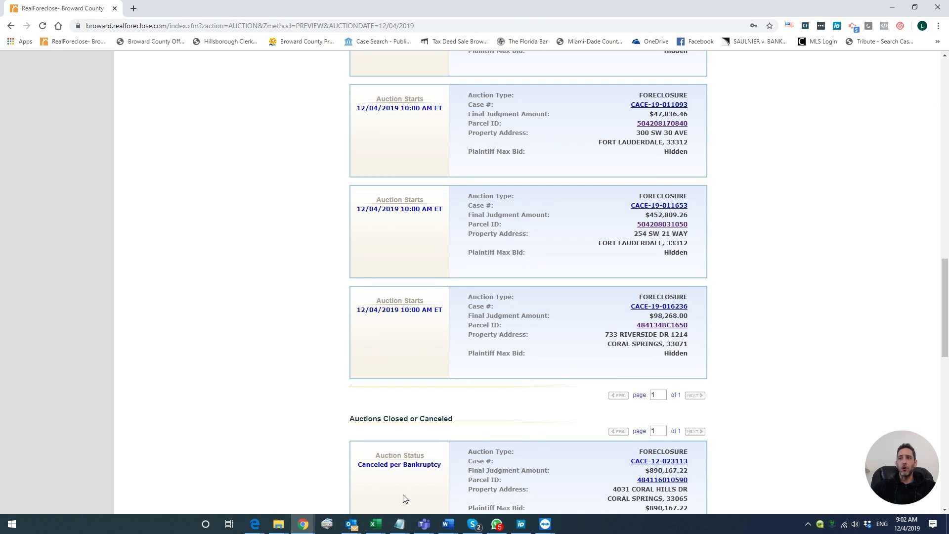
pyautogui.click(357, 528)
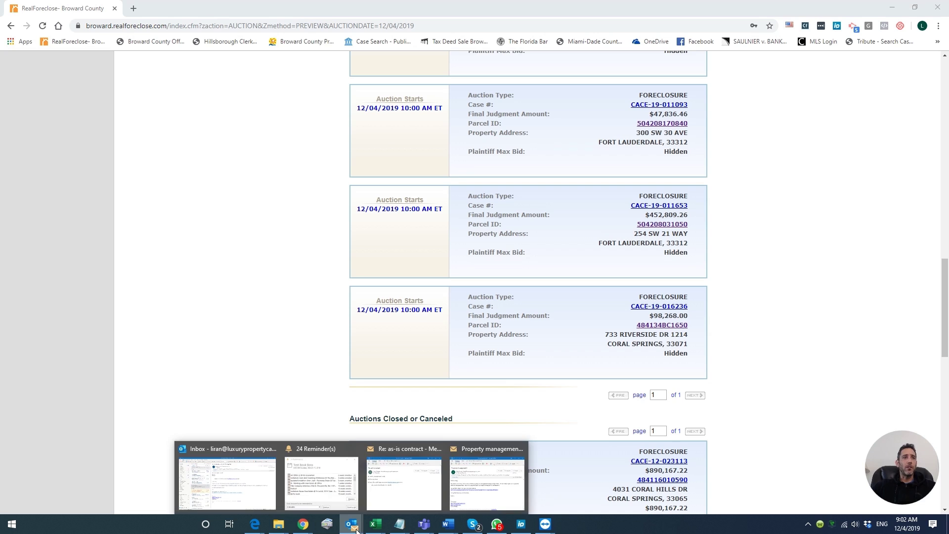
pyautogui.click(257, 202)
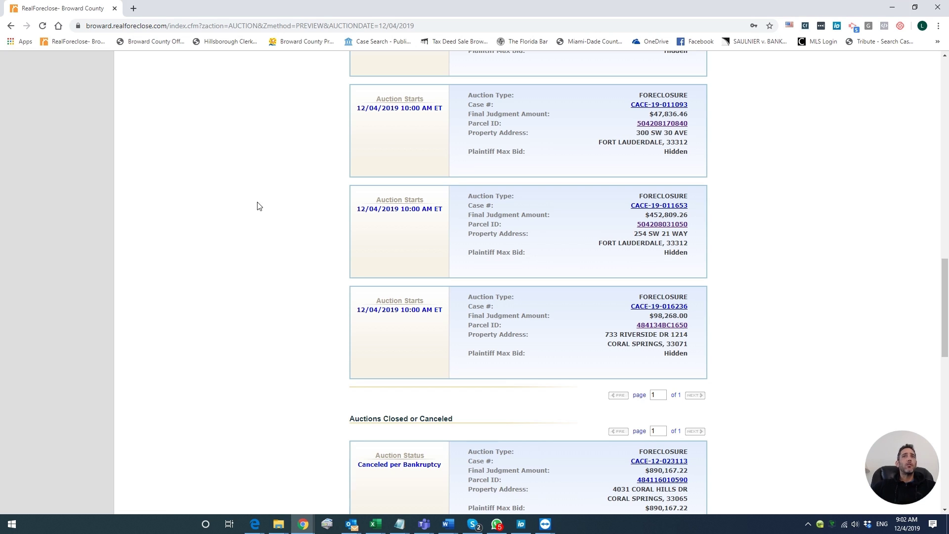
# Step: Switch to the Broward Foreclosure Auctions6 workbook in Excel and go through the plaintiffs of the listed cases
pyautogui.click(376, 524)
pyautogui.click(492, 504)
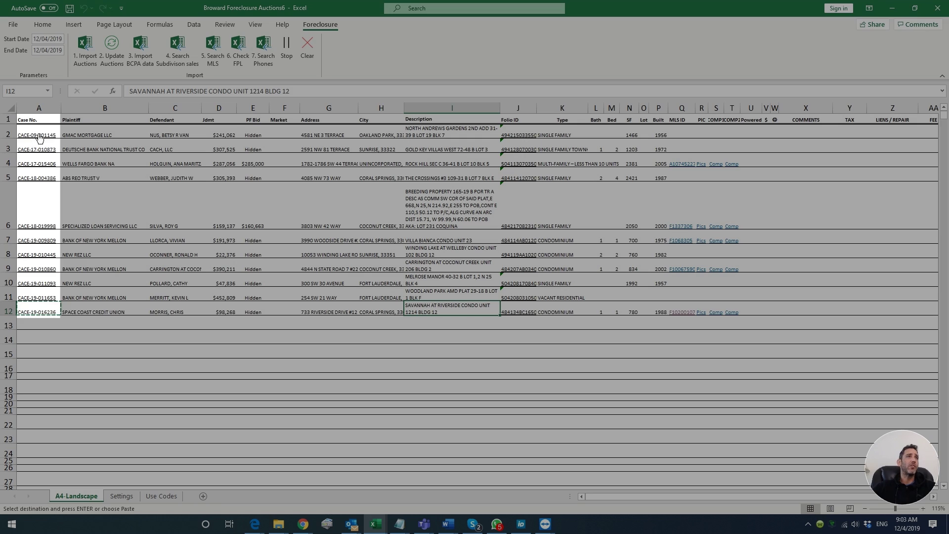
pyautogui.click(82, 135)
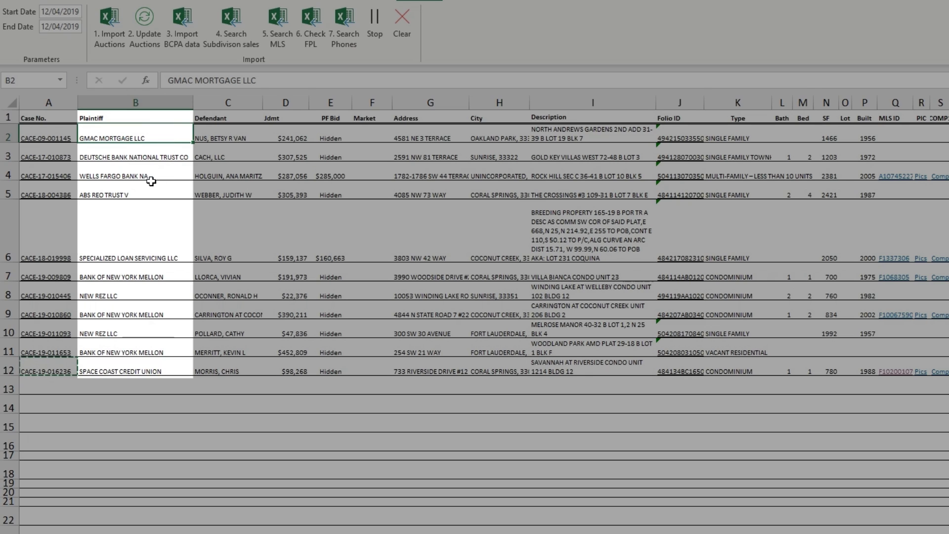
pyautogui.click(139, 157)
pyautogui.click(139, 181)
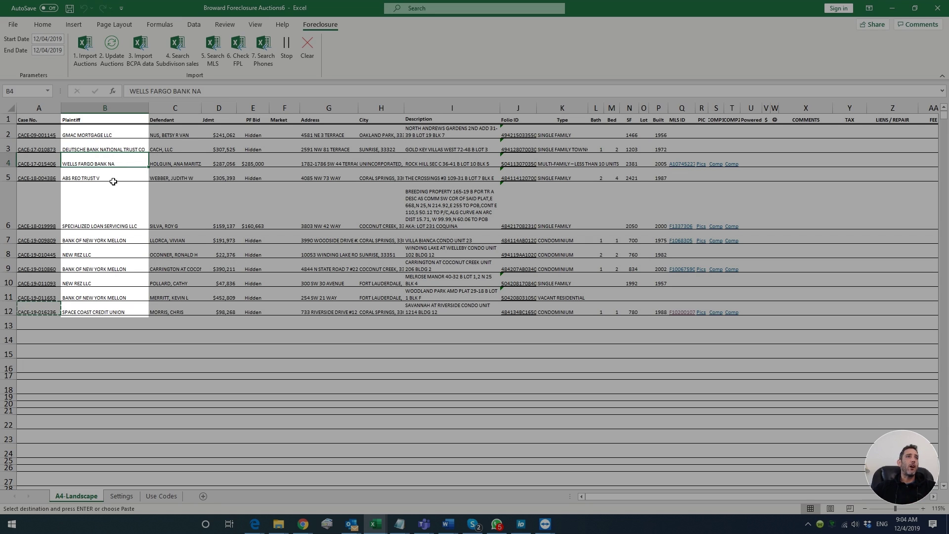
pyautogui.click(107, 174)
pyautogui.click(112, 224)
pyautogui.click(111, 240)
pyautogui.click(111, 255)
pyautogui.click(110, 269)
pyautogui.click(109, 284)
pyautogui.click(111, 299)
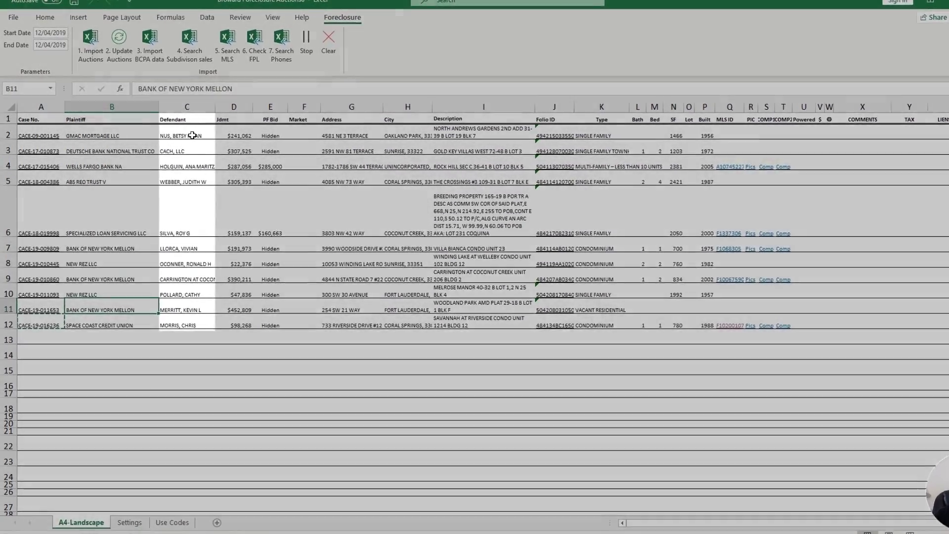
# Step: Examine the defendants and judgment amounts in the case list, relating the first case's judgment to its plaintiff and defendant
pyautogui.moveTo(192, 135); pyautogui.dragTo(220, 372)
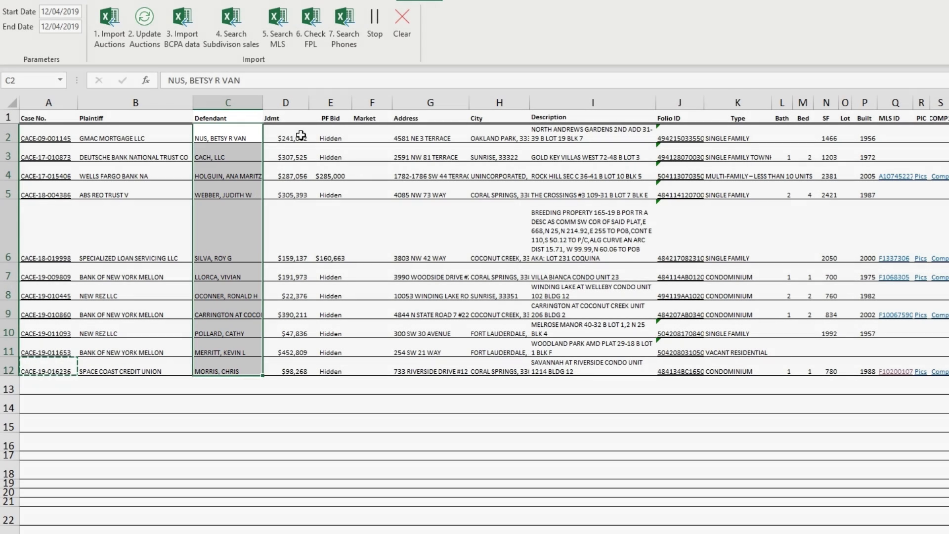
pyautogui.click(301, 134)
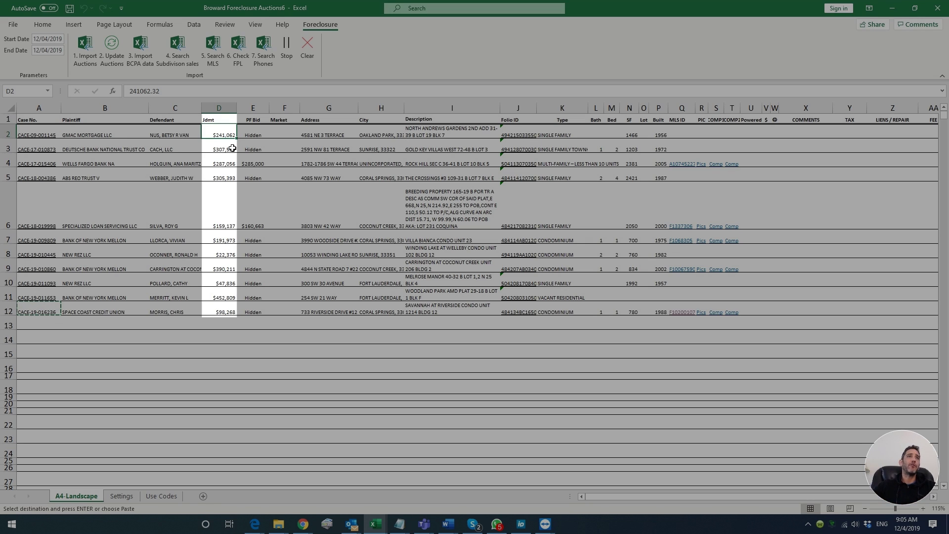
pyautogui.click(249, 135)
pyautogui.click(226, 135)
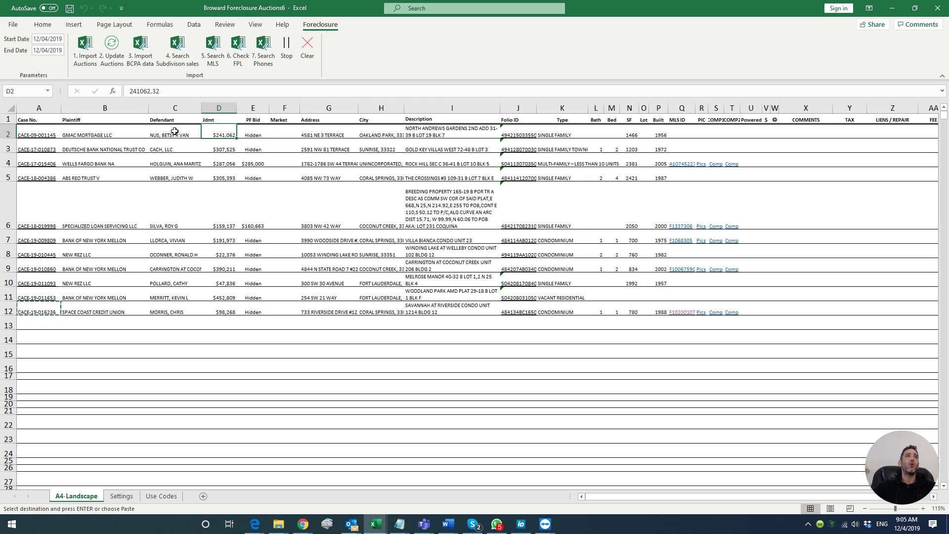
pyautogui.click(172, 134)
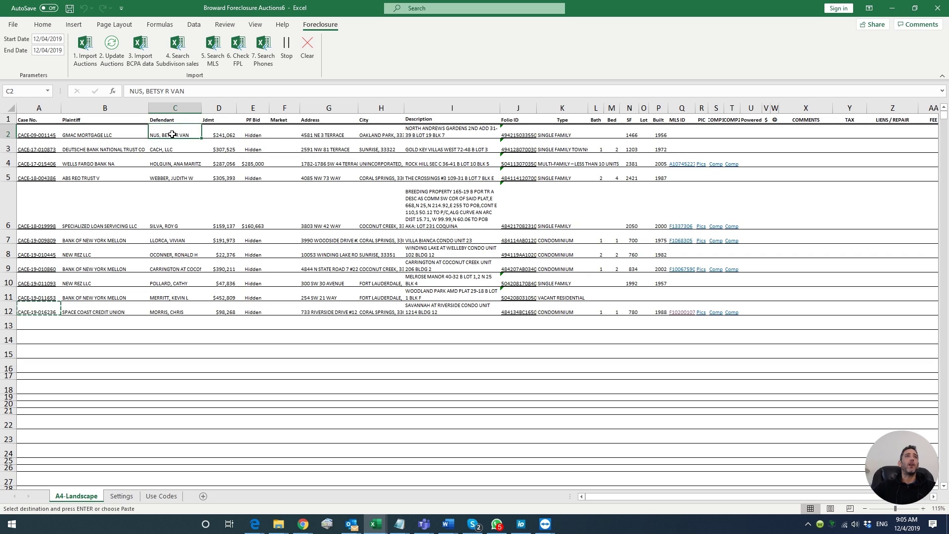
pyautogui.click(71, 132)
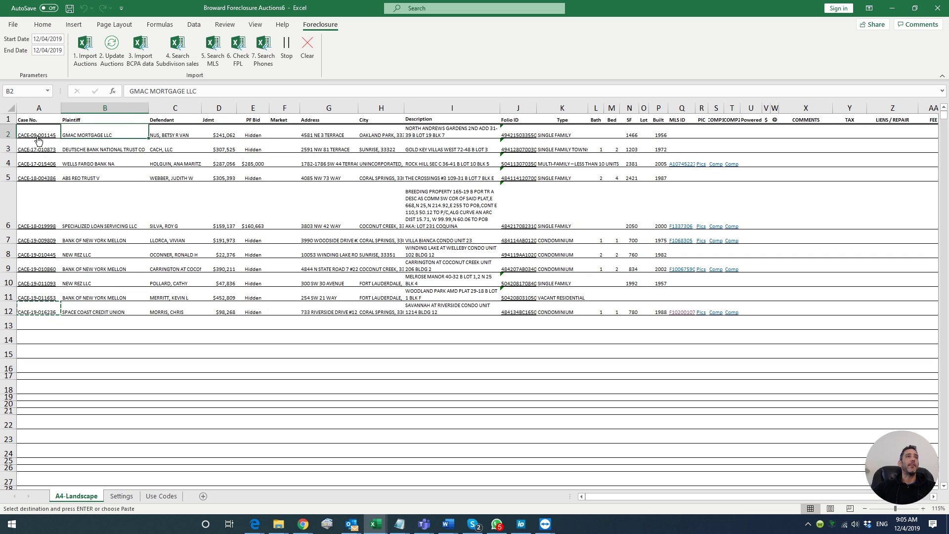
pyautogui.click(214, 142)
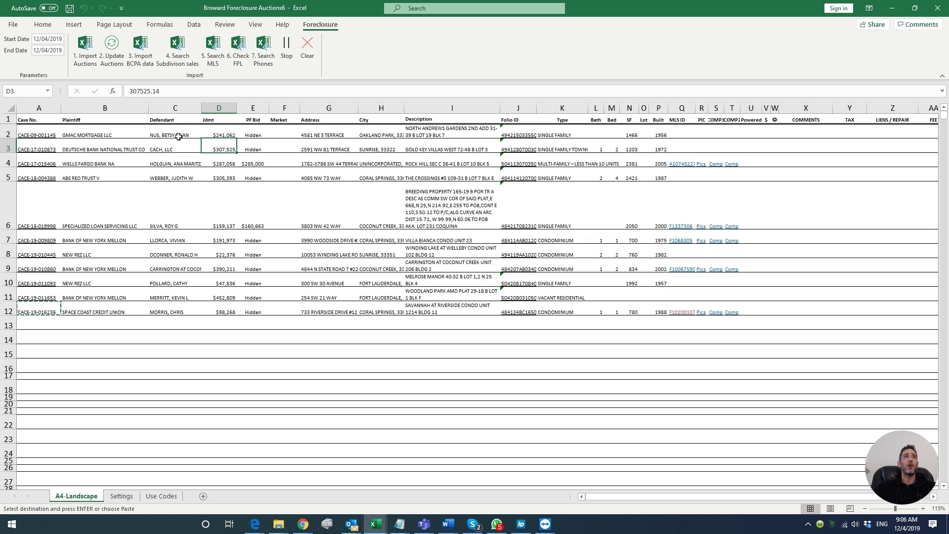
# Step: Look at the PF Bid column, and check the Plaintiff Max Bid entries on the RealForeclose auction page in Chrome
pyautogui.click(253, 135)
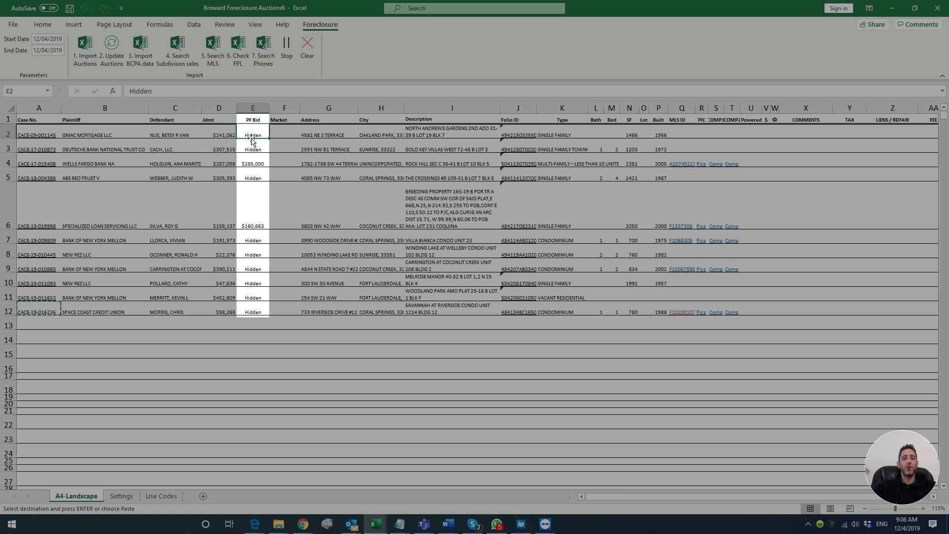
pyautogui.hotkey('alt', 'Tab')
pyautogui.scroll(5, 567, 240)
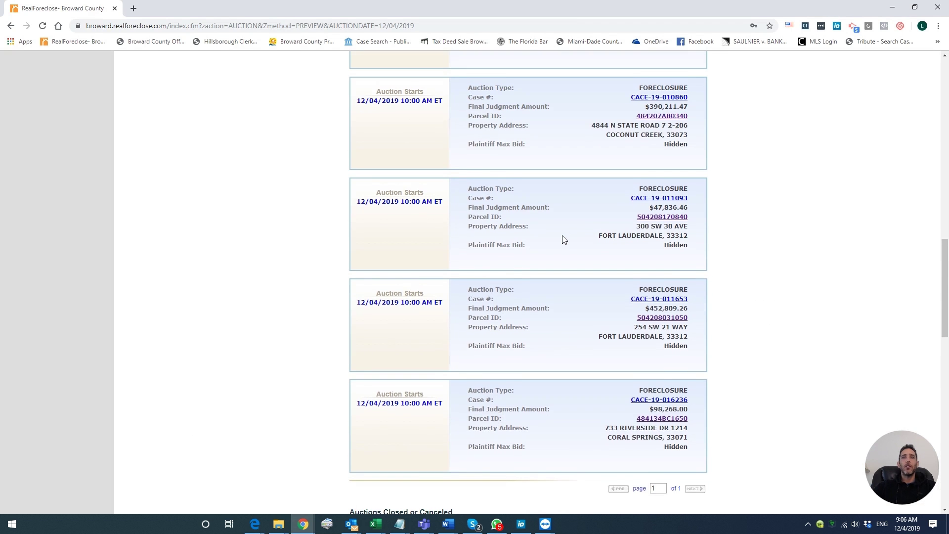
pyautogui.scroll(6, 566, 247)
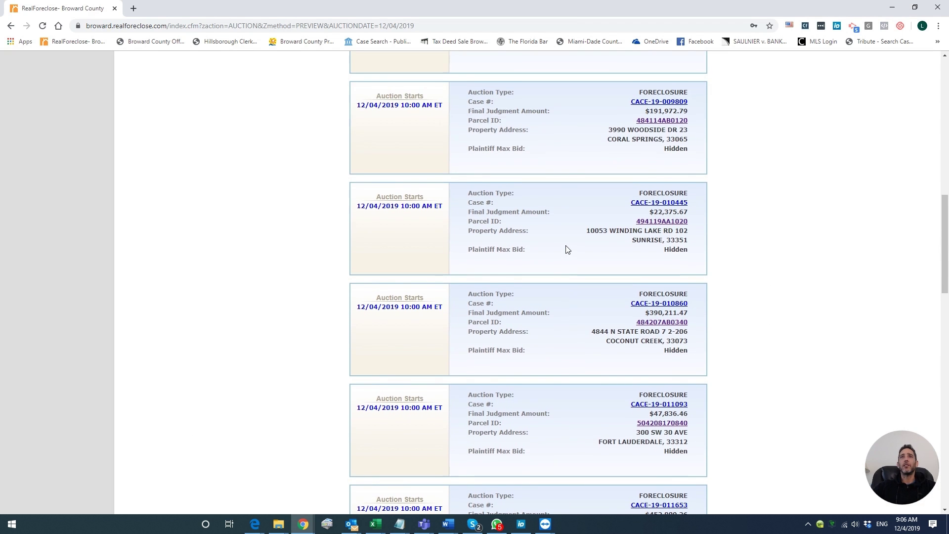
# Step: Return to the Excel auction workbook and run Update Auctions for the 12/04/2019 sale date
pyautogui.hotkey('alt', 'Tab')
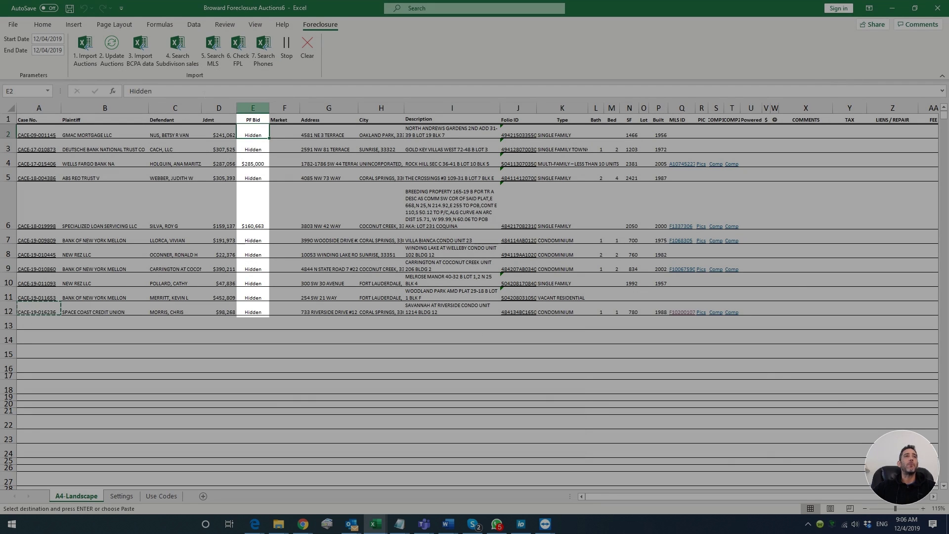
pyautogui.click(112, 53)
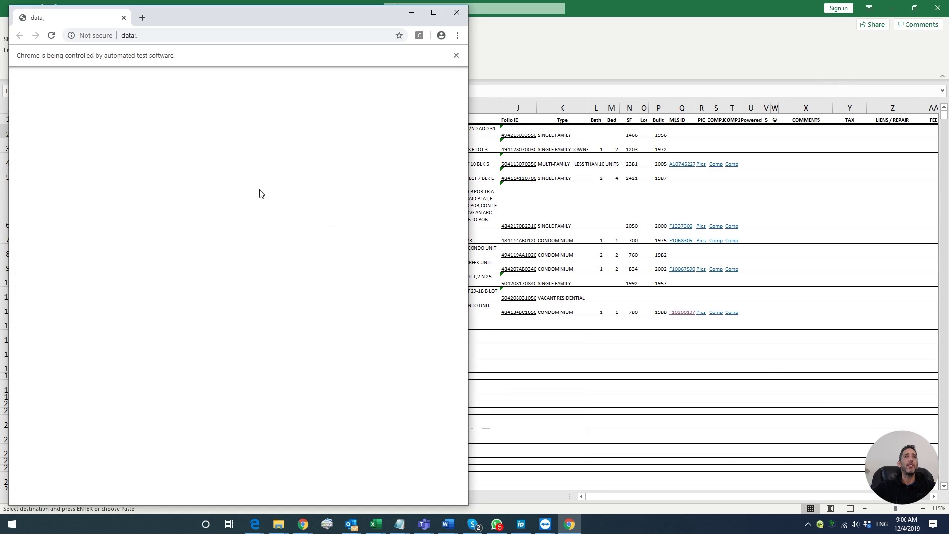